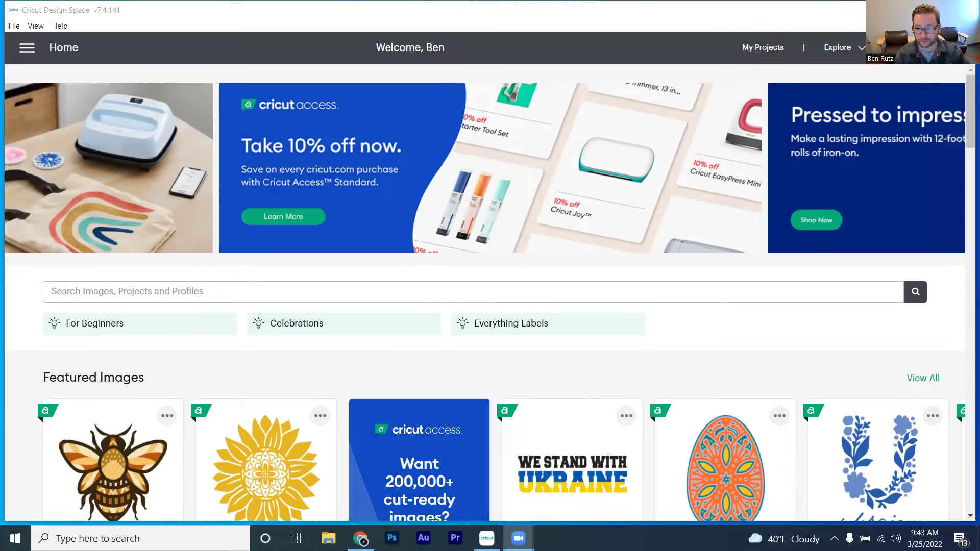
pyautogui.hotkey('ctrl', 'n')
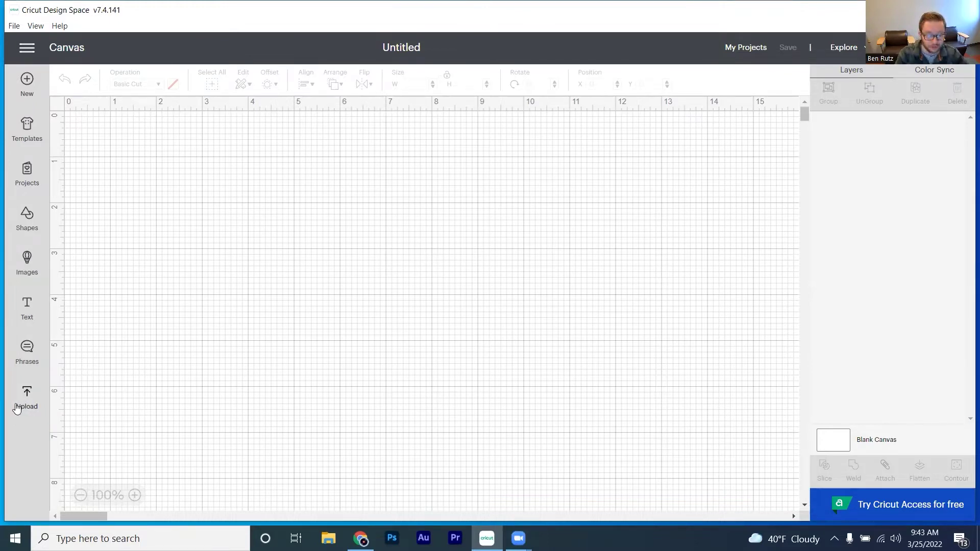
# Step: Open the full image library filtered to show only Free images
pyautogui.click(32, 260)
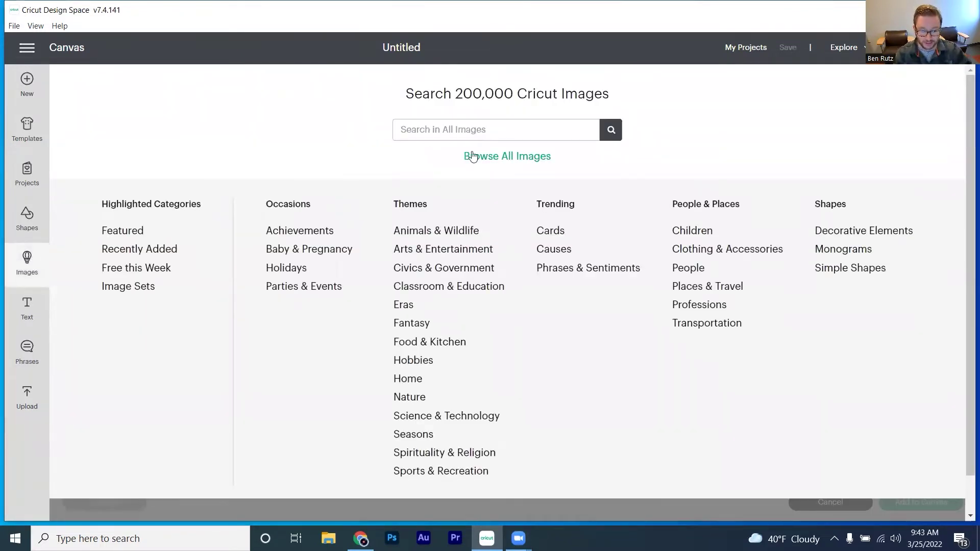
pyautogui.click(505, 160)
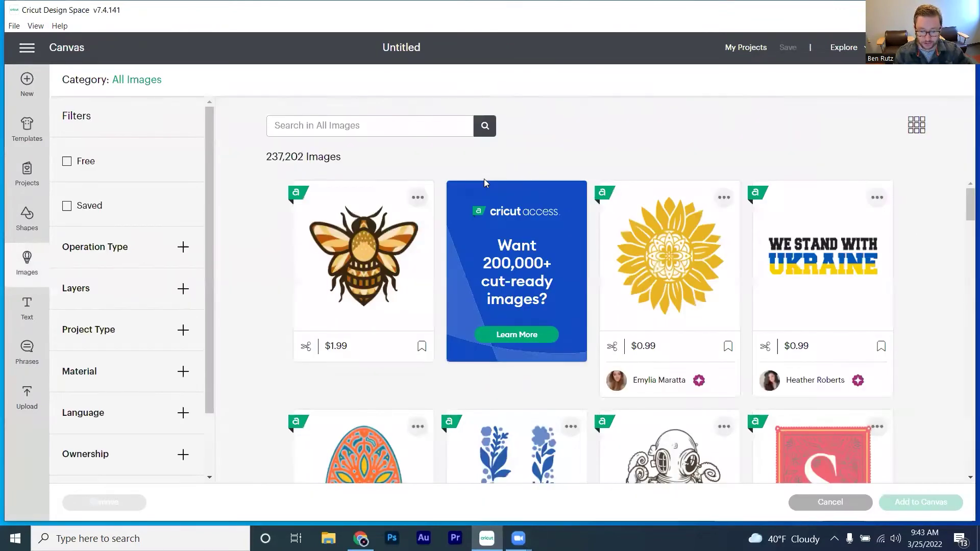
pyautogui.click(67, 161)
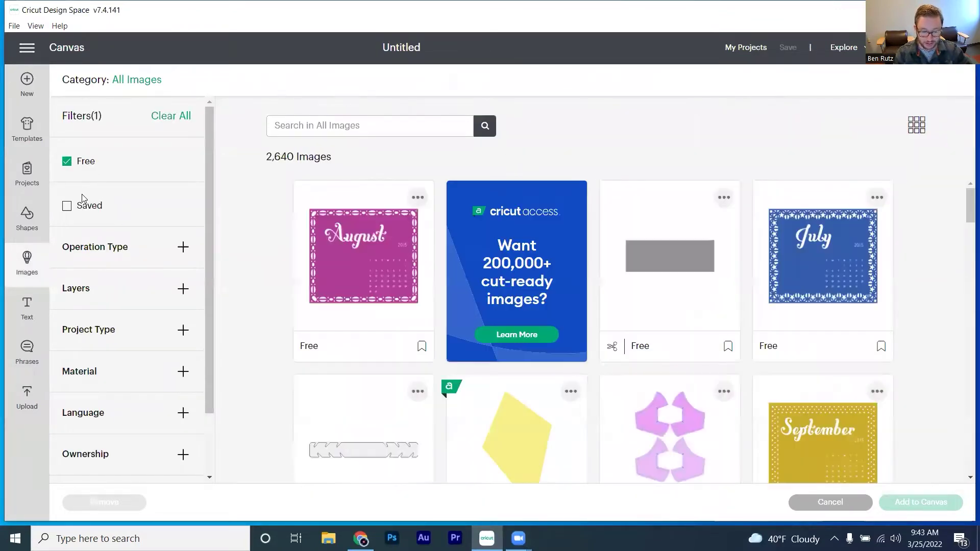
# Step: Find the walking bear silhouette and add it to the canvas at 3.578 by 2 inches
pyautogui.moveTo(966, 206); pyautogui.dragTo(966, 426)
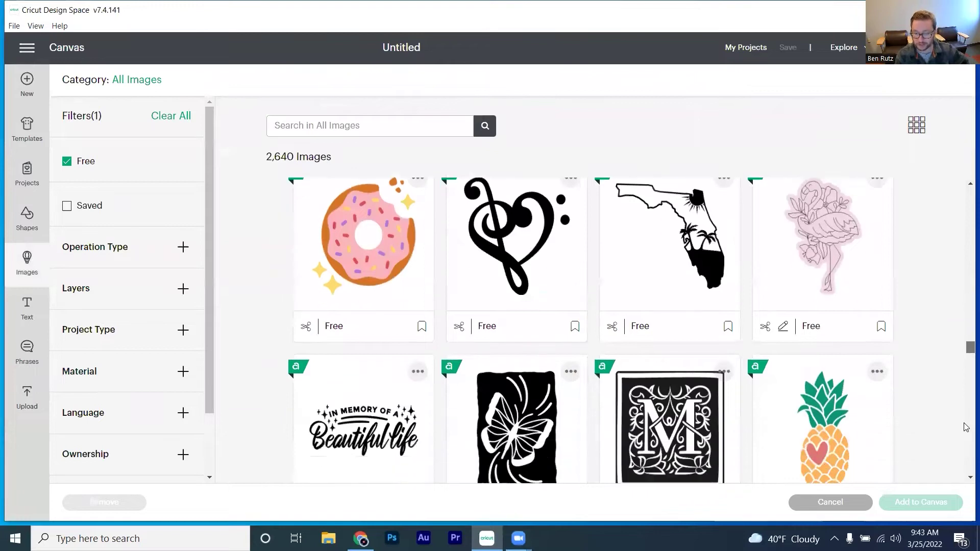
pyautogui.moveTo(966, 350); pyautogui.dragTo(966, 408)
pyautogui.scroll(-6, 913, 332)
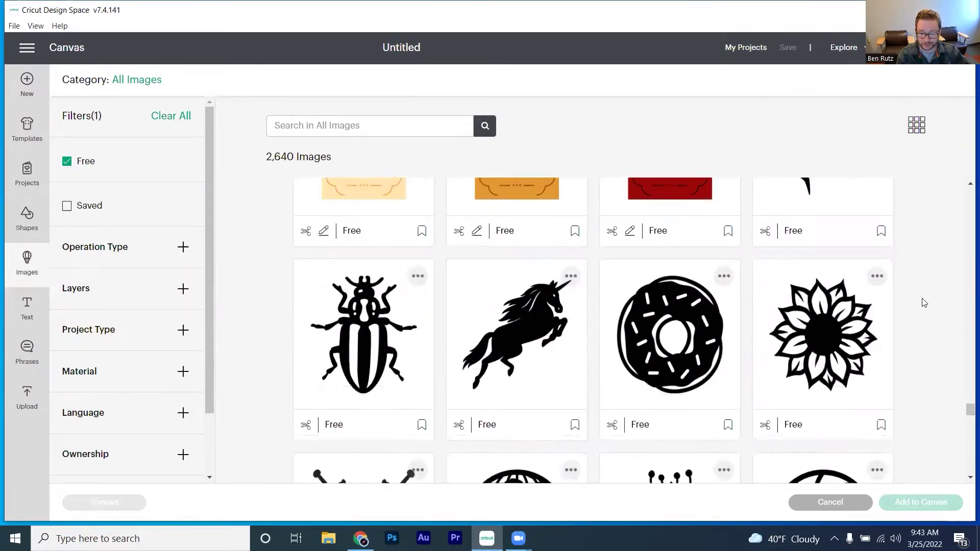
pyautogui.scroll(-3, 784, 323)
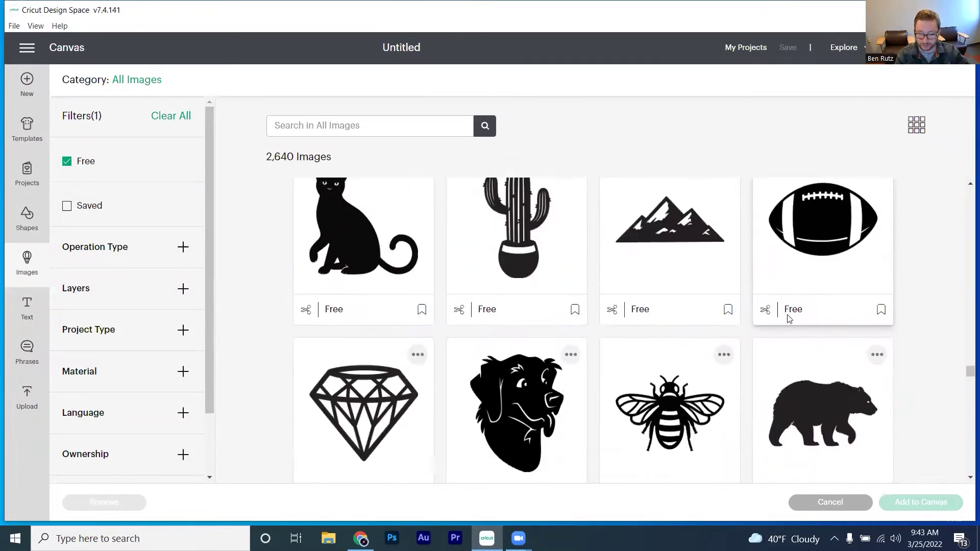
pyautogui.scroll(3, 704, 390)
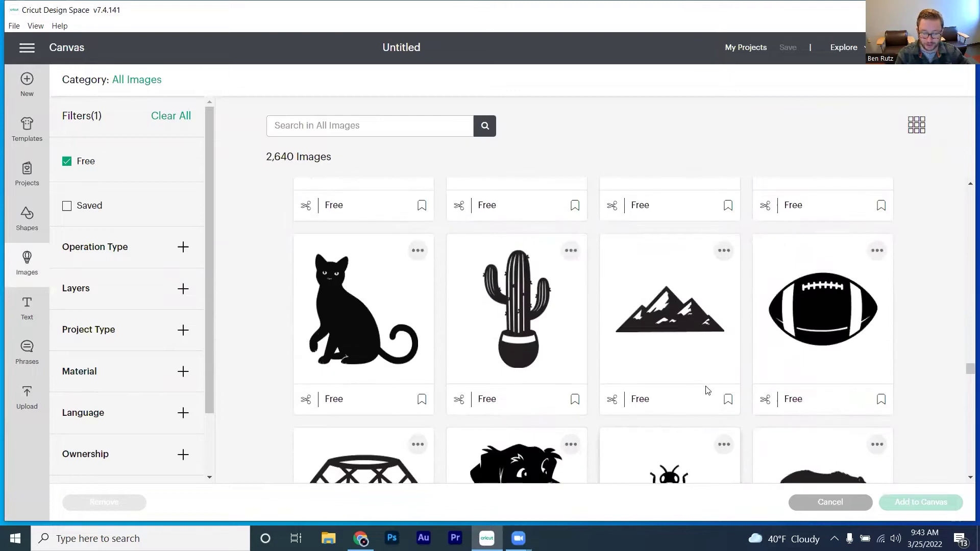
pyautogui.scroll(-3, 807, 378)
pyautogui.click(813, 375)
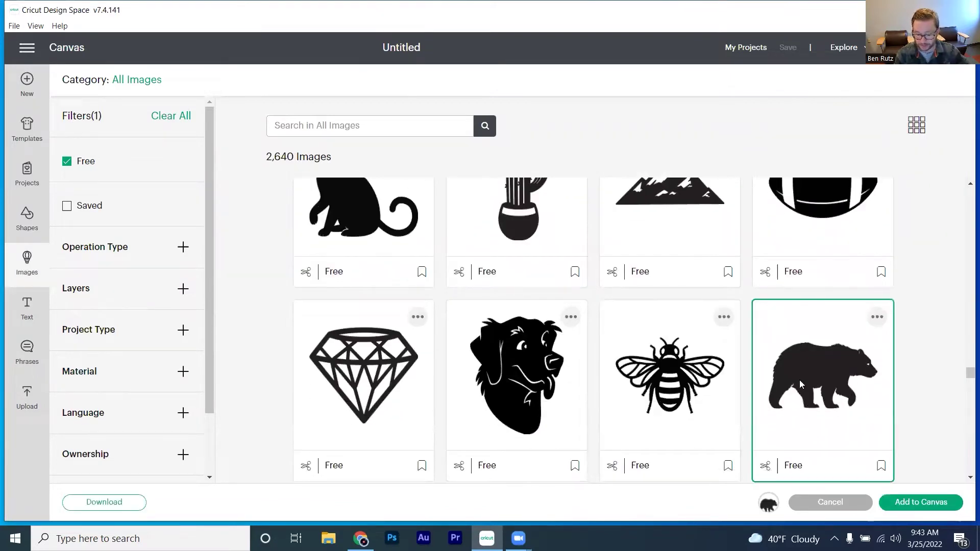
pyautogui.scroll(-1, 826, 412)
pyautogui.click(906, 505)
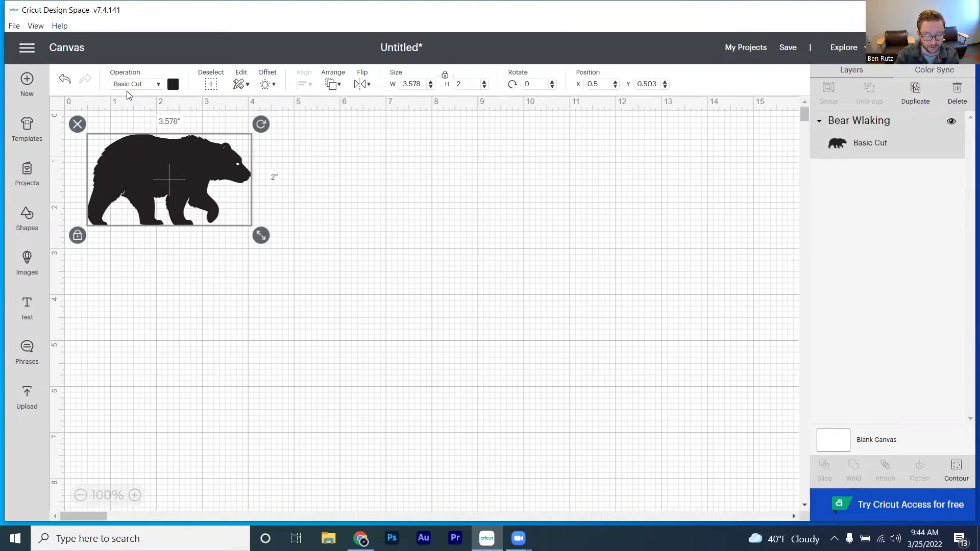
# Step: Change the bear's material colour from black to brown, then reselect the bear
pyautogui.click(172, 85)
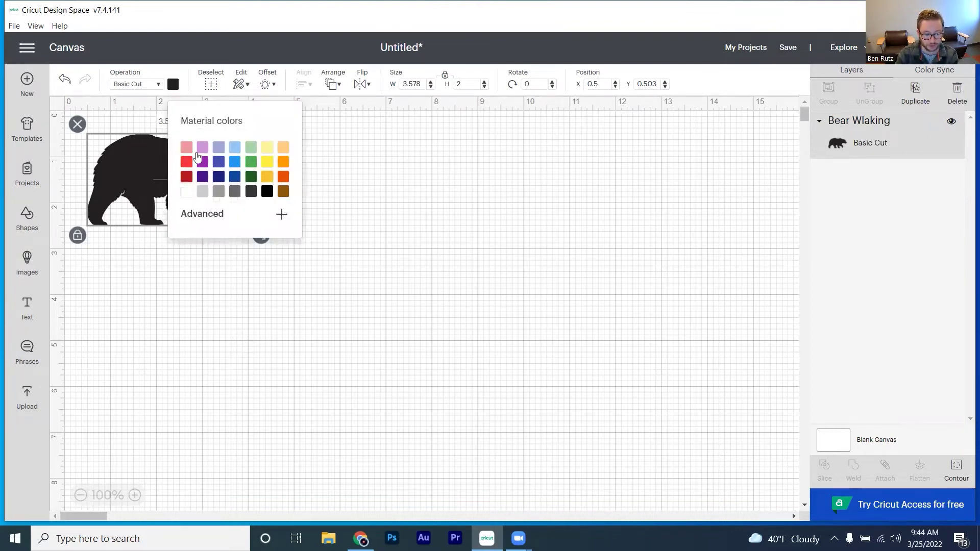
pyautogui.click(283, 191)
pyautogui.click(338, 187)
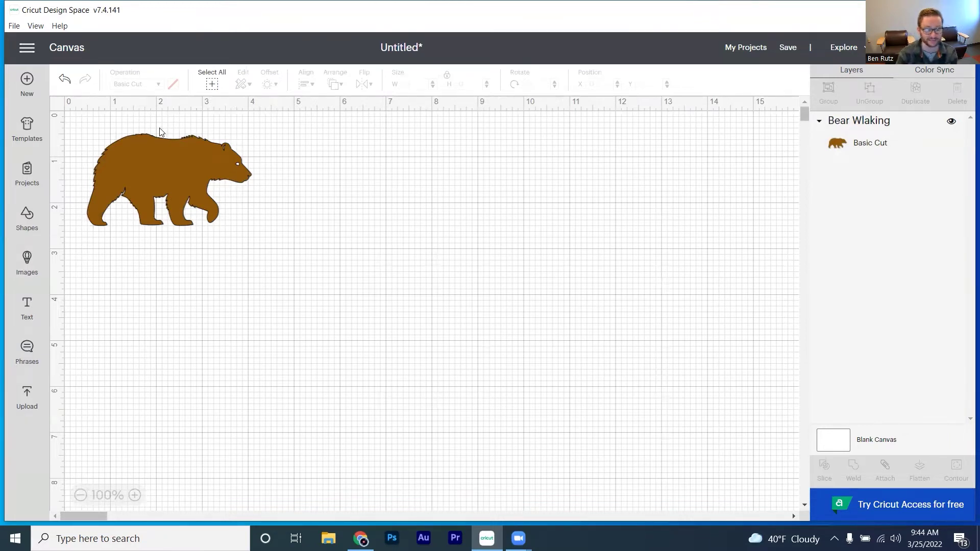
pyautogui.click(157, 148)
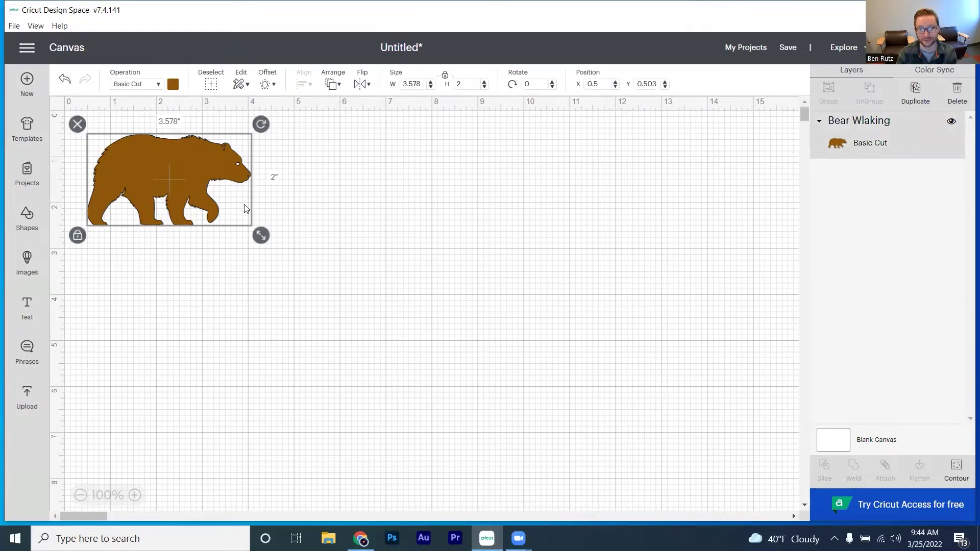
# Step: Switch the bear to a Draw > Pen operation with a Dark Green pen colour
pyautogui.click(161, 86)
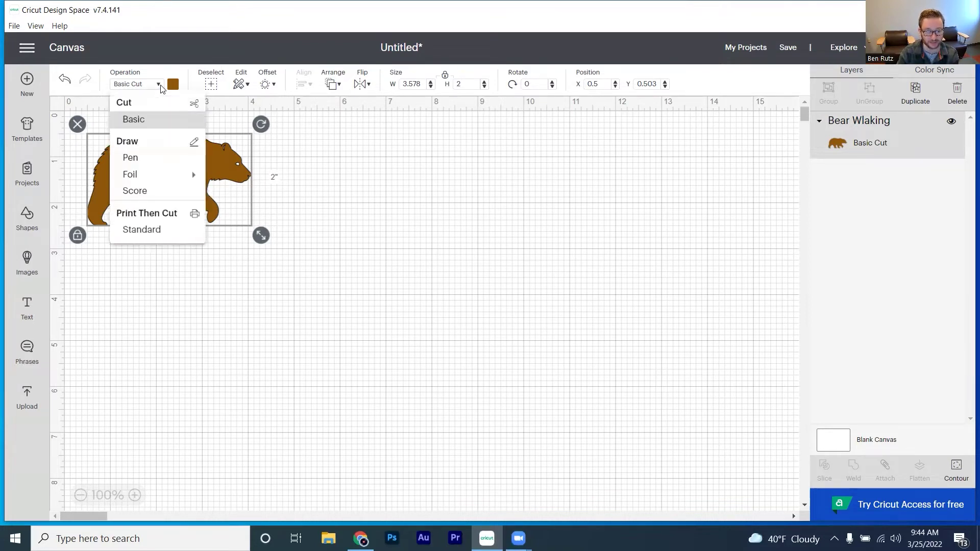
pyautogui.click(142, 160)
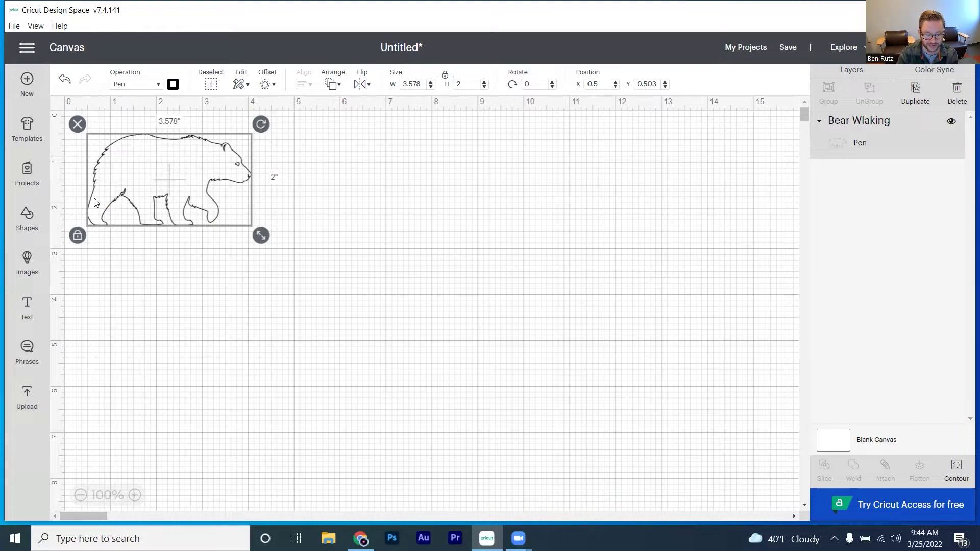
pyautogui.click(173, 85)
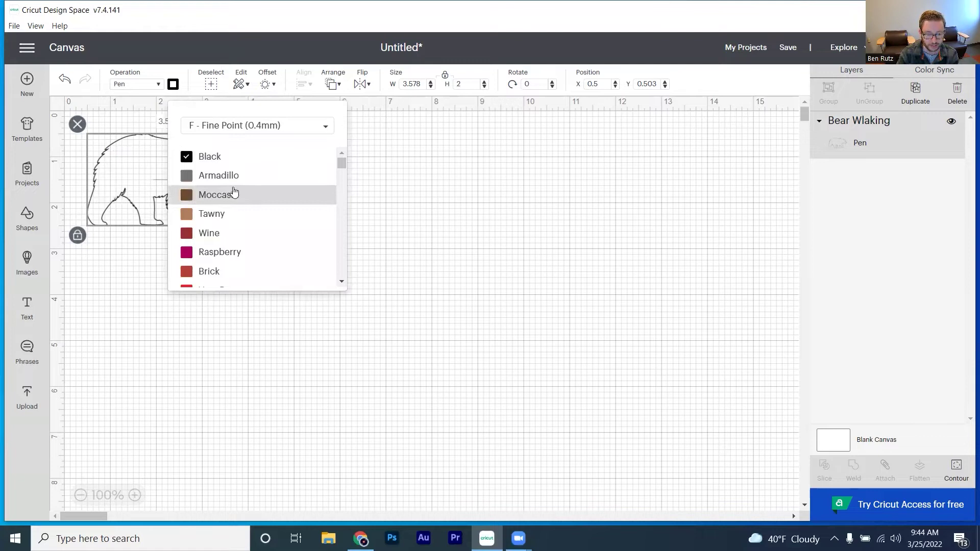
pyautogui.scroll(-3, 235, 191)
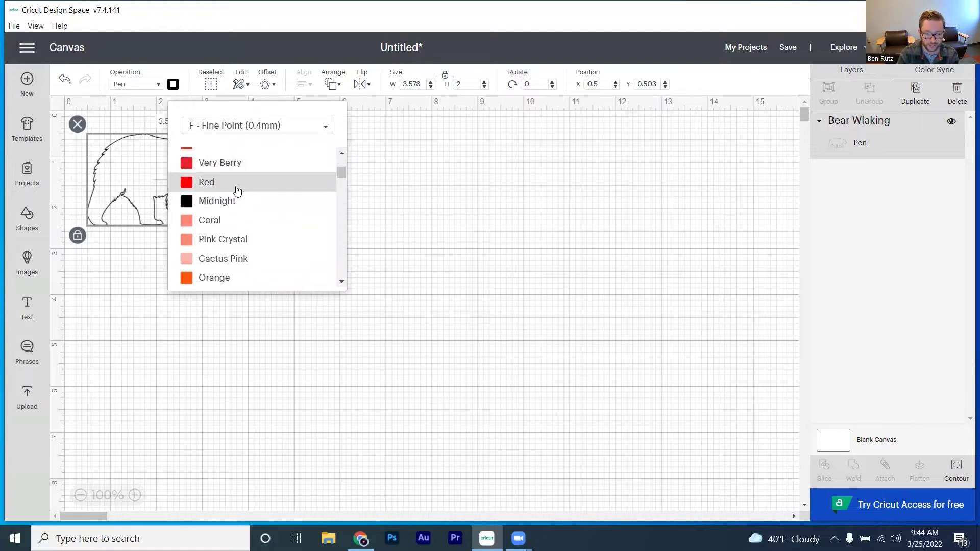
pyautogui.scroll(-8, 236, 194)
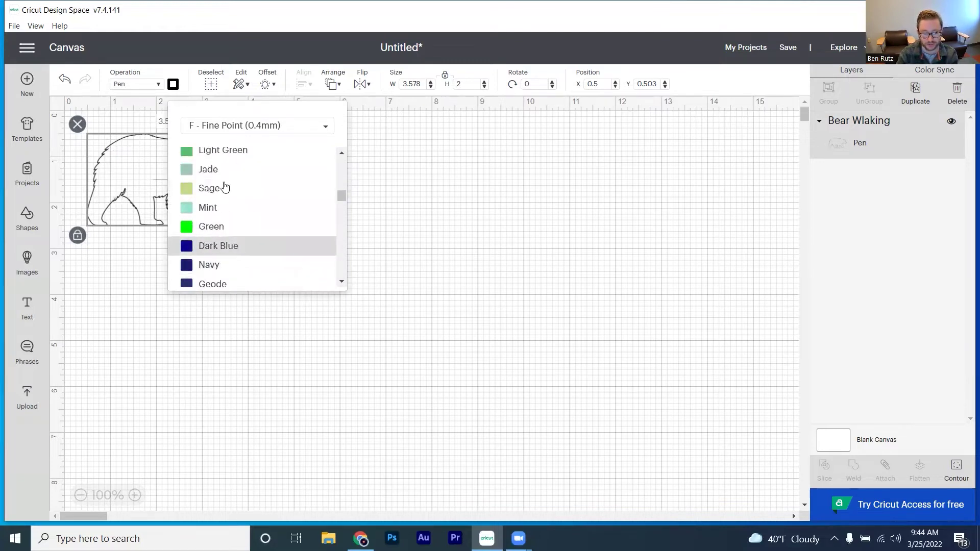
pyautogui.scroll(-5, 212, 227)
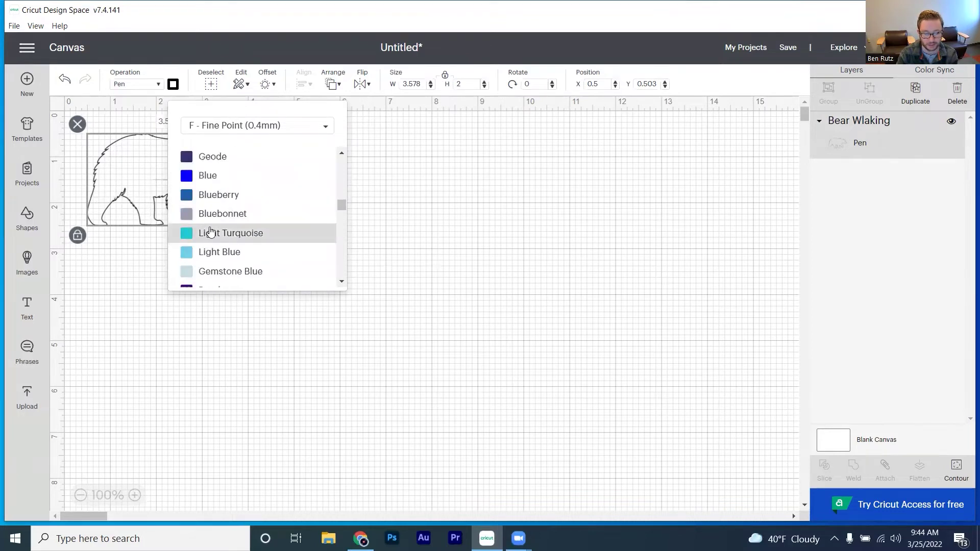
pyautogui.scroll(6, 209, 204)
pyautogui.click(204, 182)
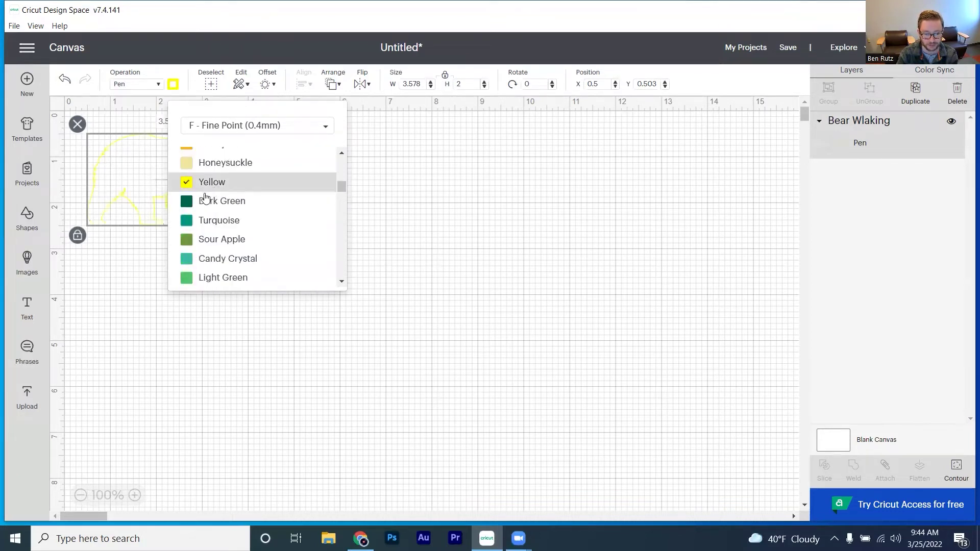
pyautogui.click(204, 206)
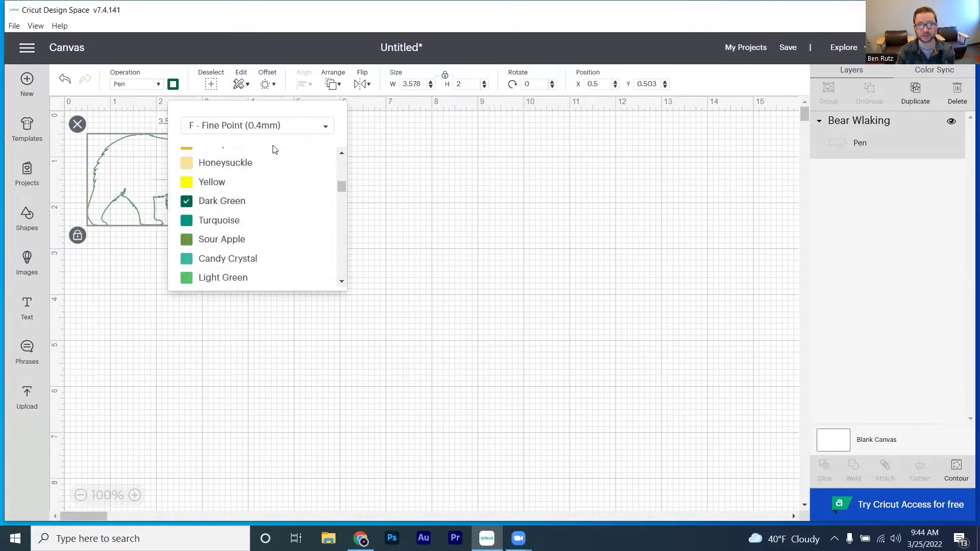
# Step: Keep the Fine Point 0.4mm pen and set the bear's pen colour back to Black
pyautogui.click(286, 129)
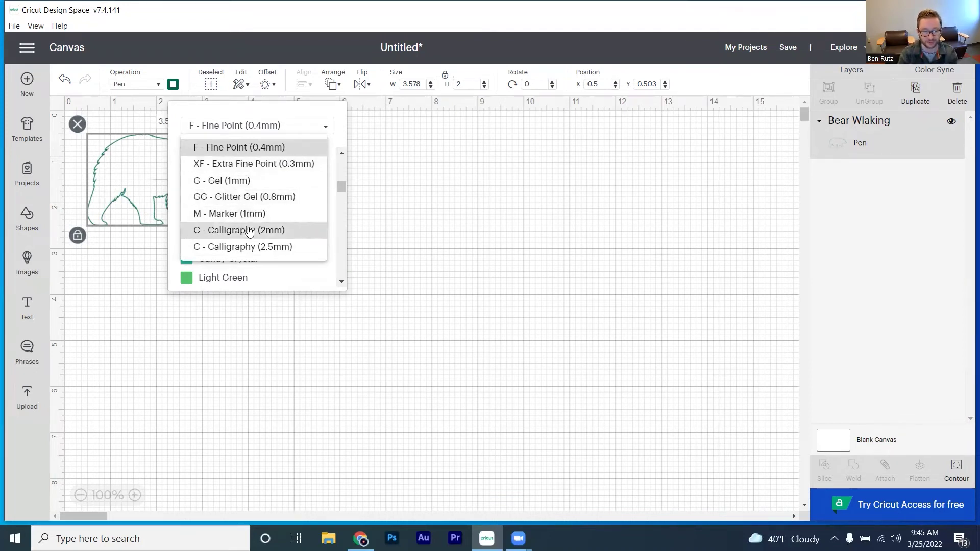
pyautogui.click(217, 149)
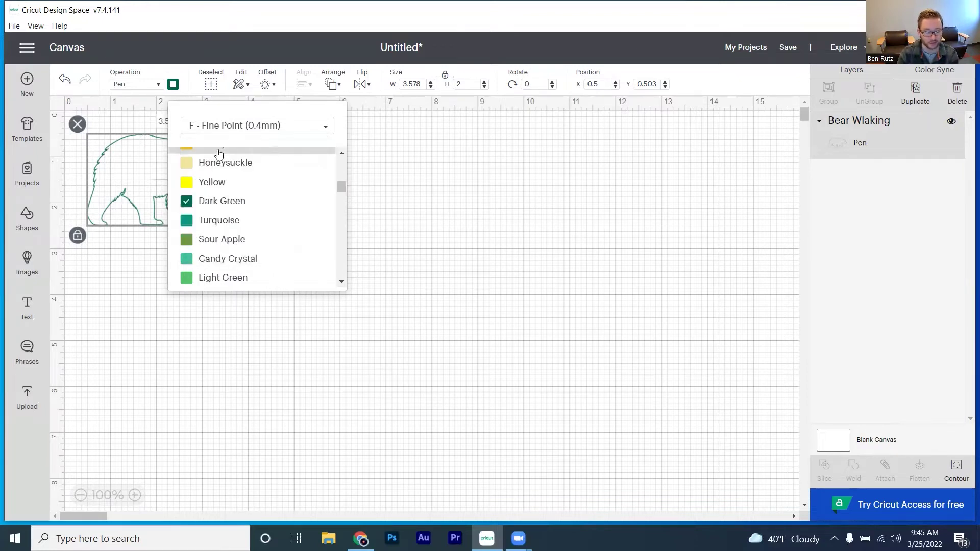
pyautogui.click(411, 175)
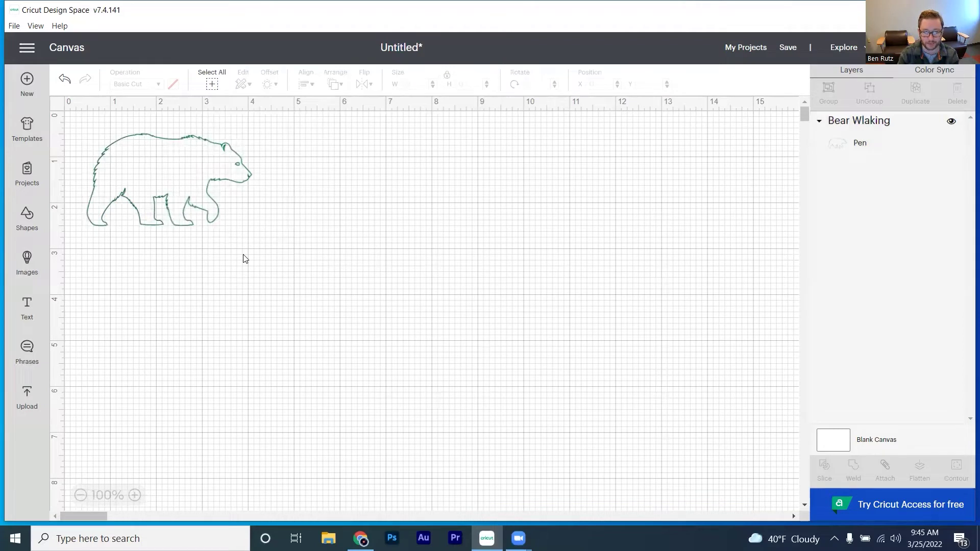
pyautogui.click(176, 197)
pyautogui.click(173, 85)
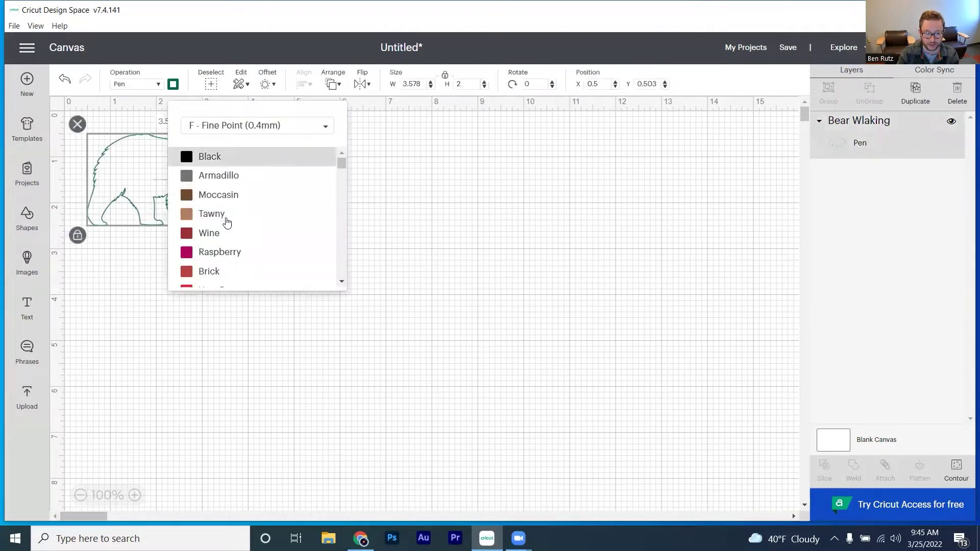
pyautogui.click(218, 157)
# Step: Move the bear right and down to X 2.611, Y 1.017
pyautogui.click(398, 221)
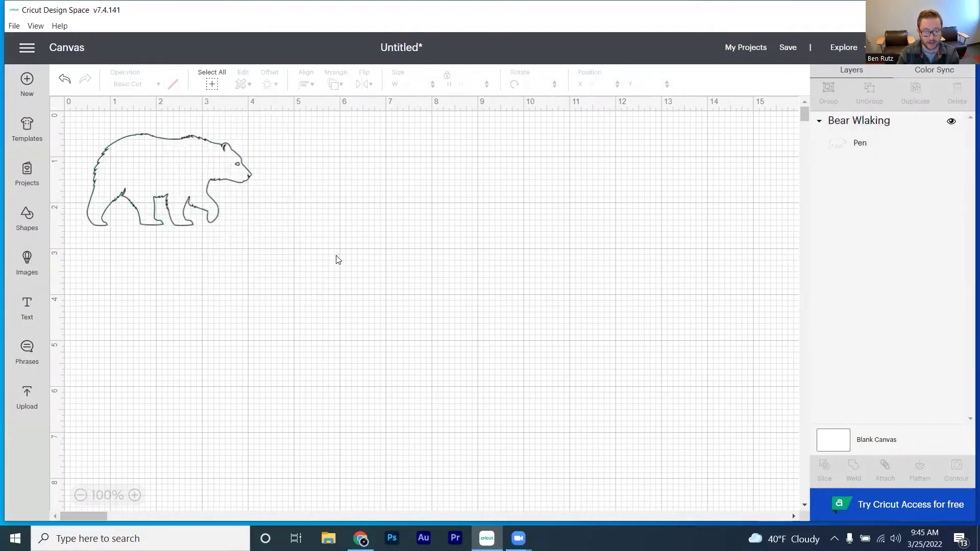
pyautogui.moveTo(181, 190); pyautogui.dragTo(277, 215)
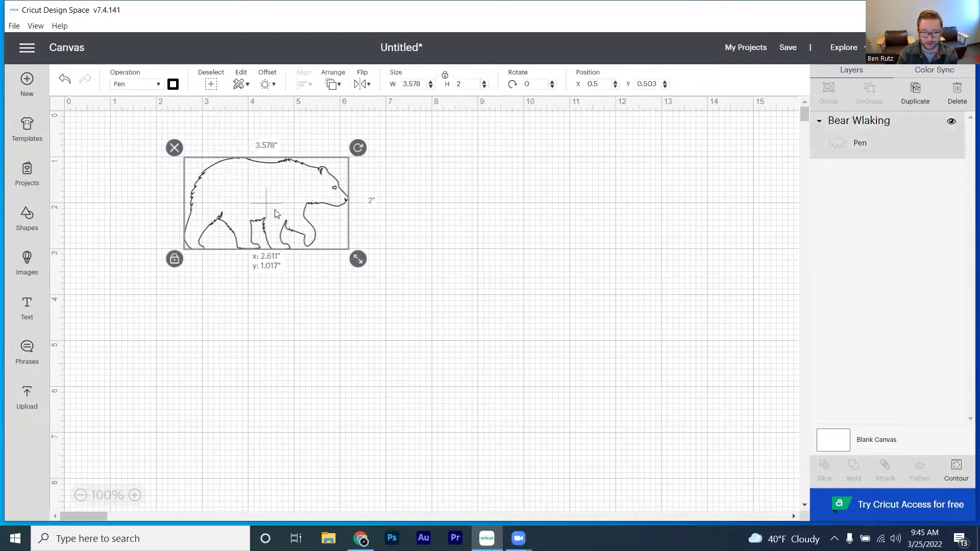
pyautogui.click(274, 338)
pyautogui.click(941, 47)
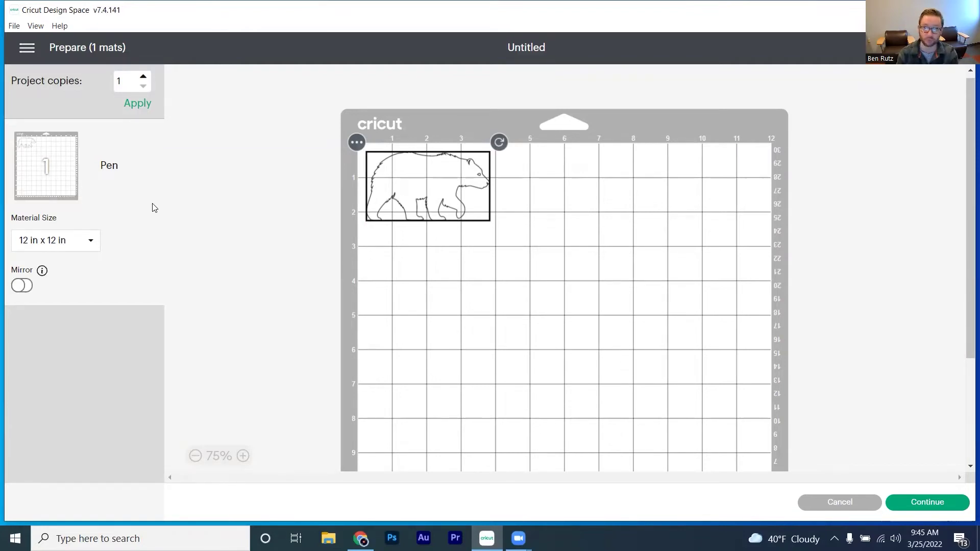
pyautogui.click(851, 510)
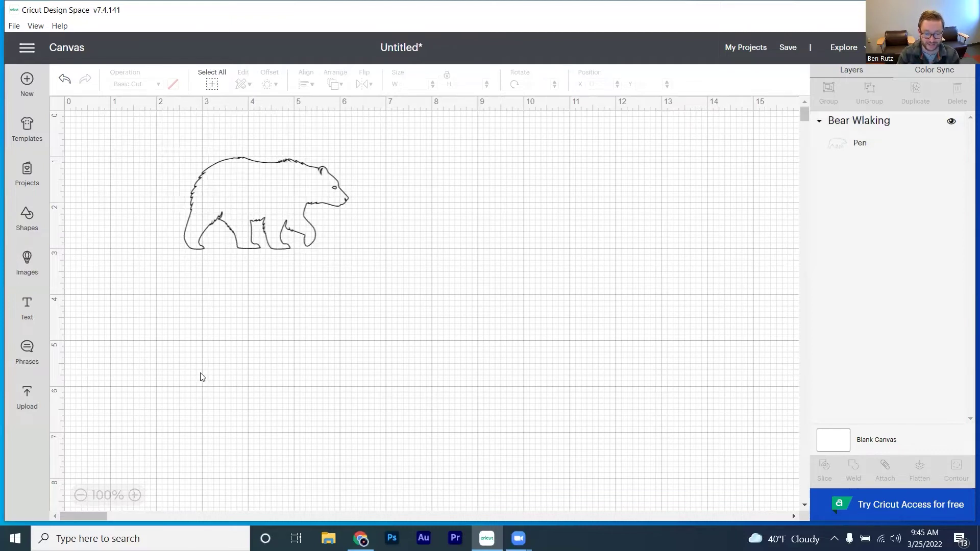
# Step: Add the free black Football Helmet image, 3.608 by 3 inches, to the canvas
pyautogui.click(23, 274)
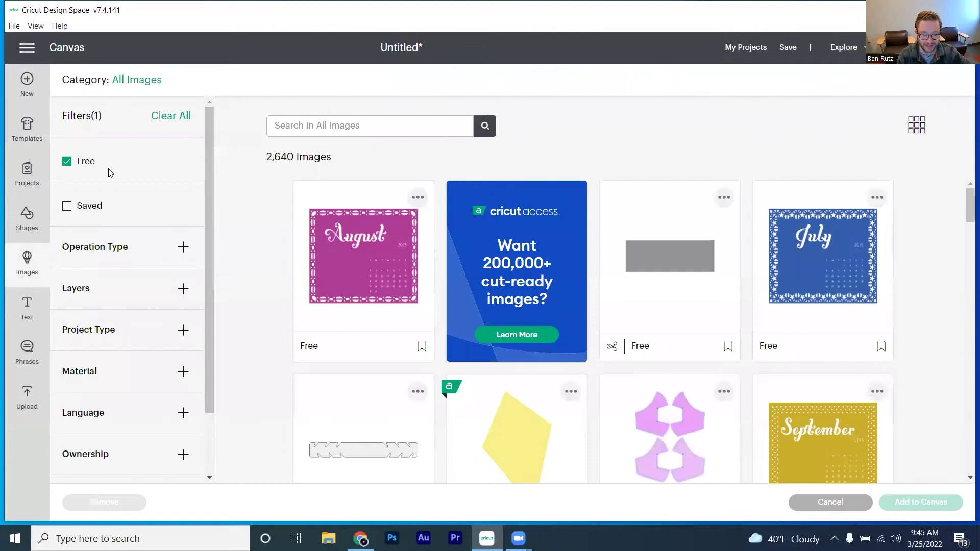
pyautogui.moveTo(967, 202); pyautogui.dragTo(966, 434)
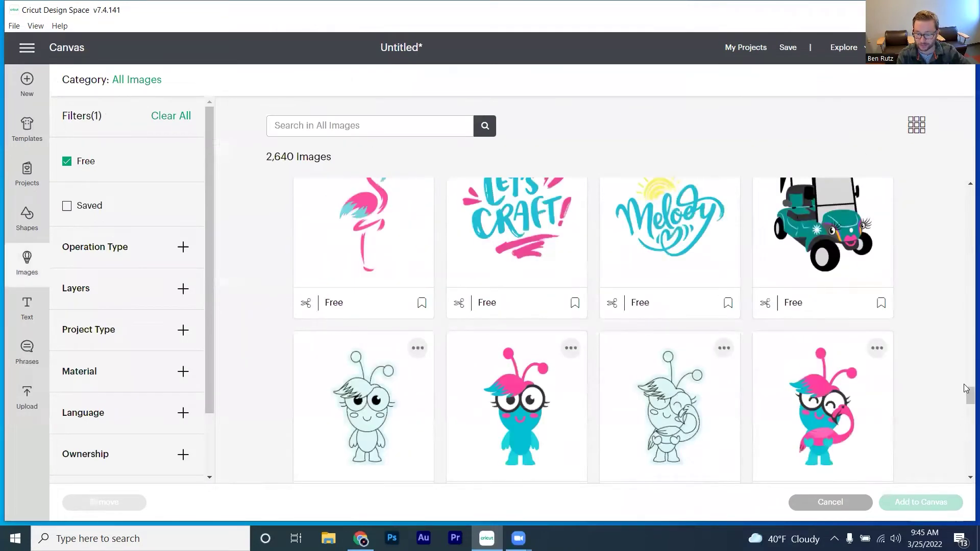
pyautogui.moveTo(965, 387); pyautogui.dragTo(966, 407)
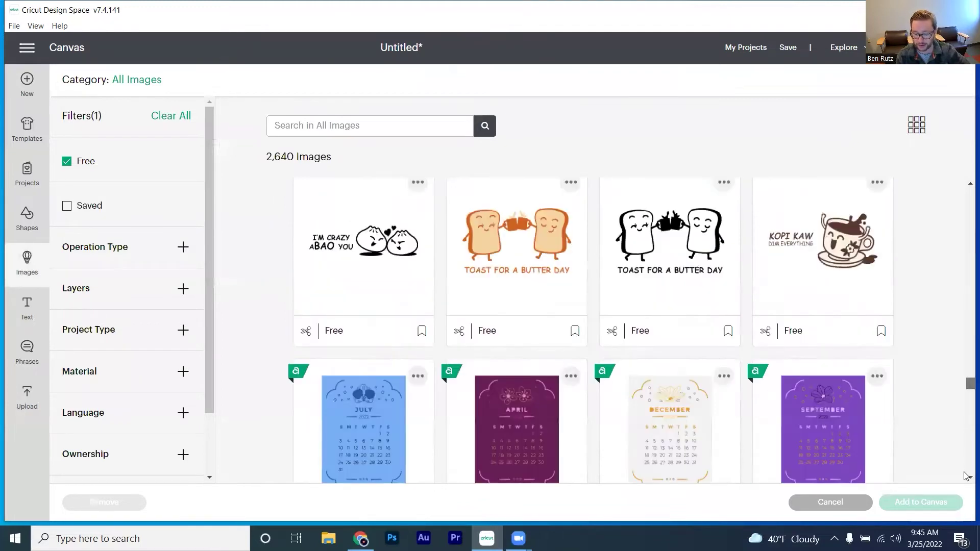
pyautogui.click(966, 454)
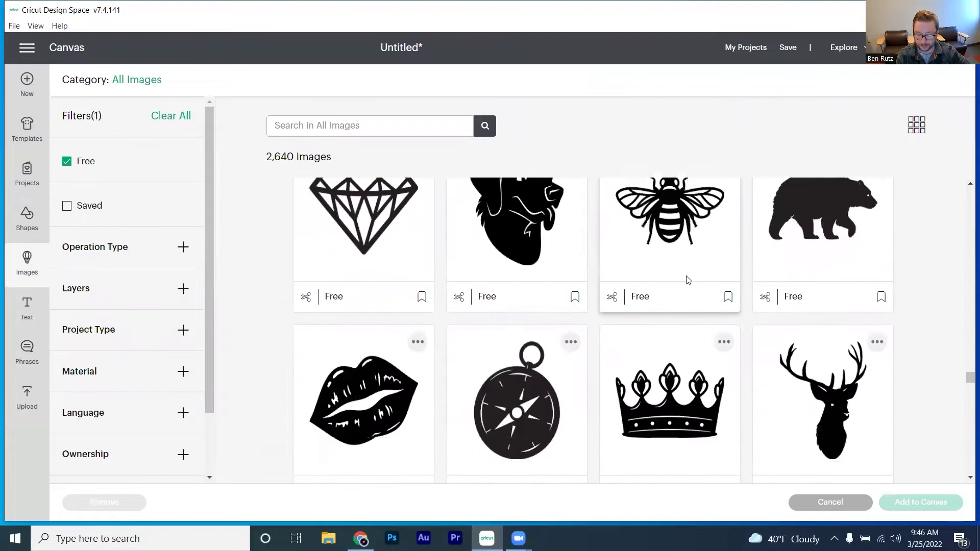
pyautogui.scroll(-10, 684, 280)
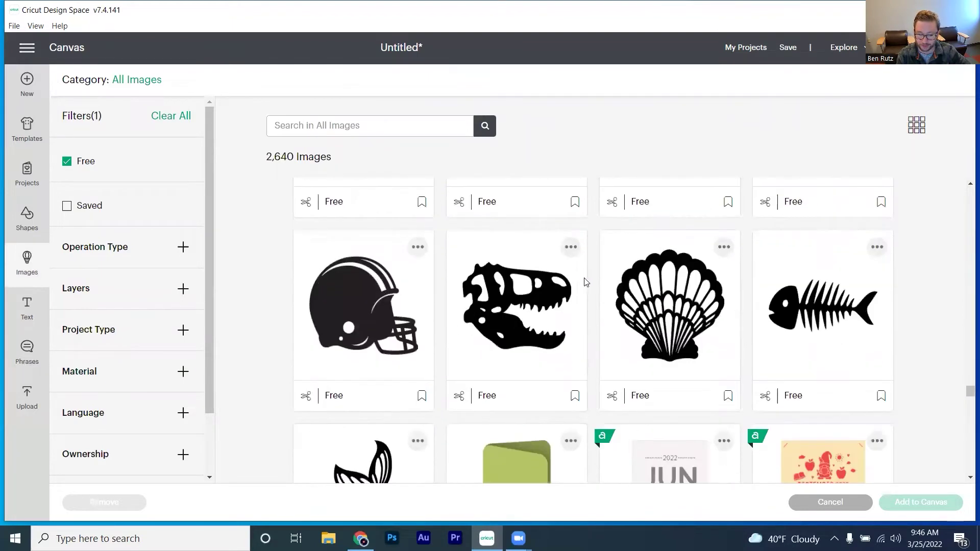
pyautogui.click(359, 295)
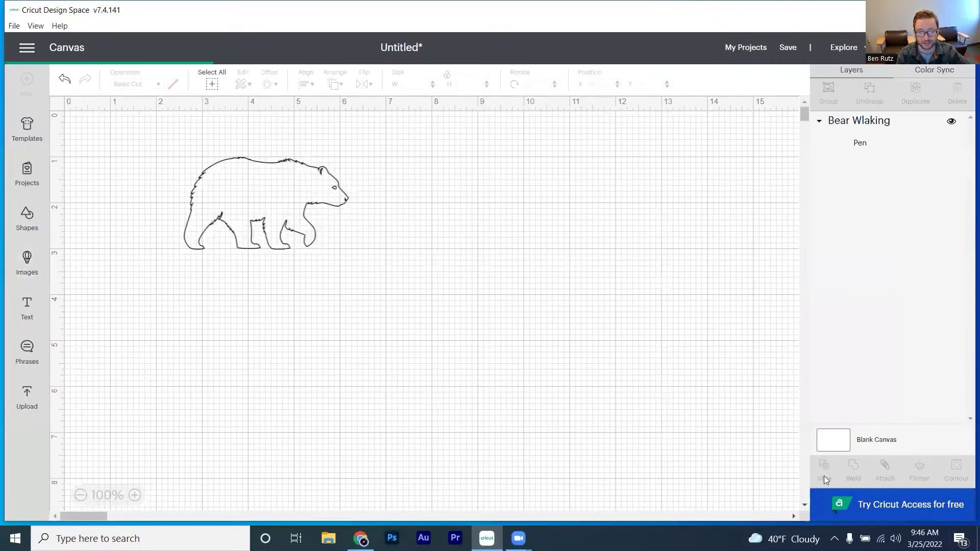
pyautogui.click(918, 502)
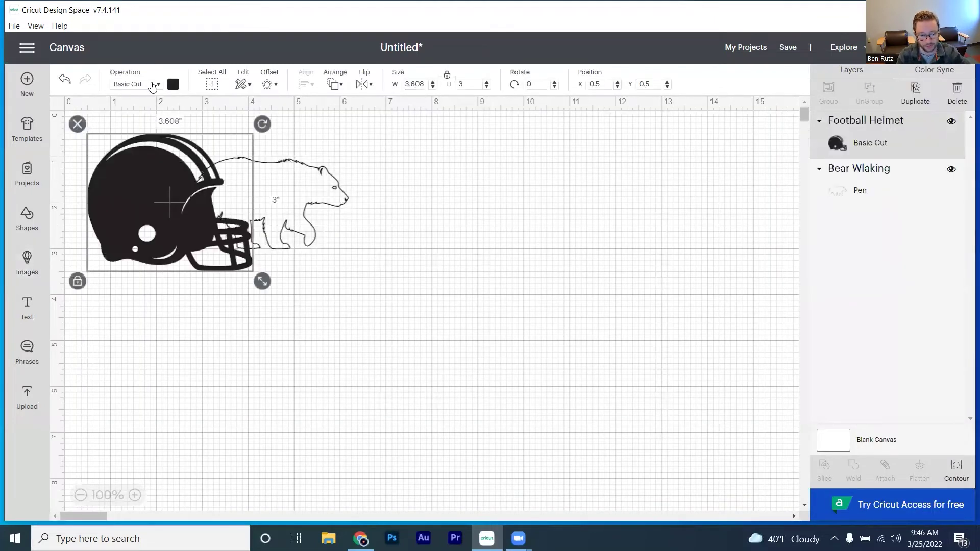
# Step: Make the helmet a Pen layer and enlarge it to about 6.967 by 5.793 inches
pyautogui.click(136, 87)
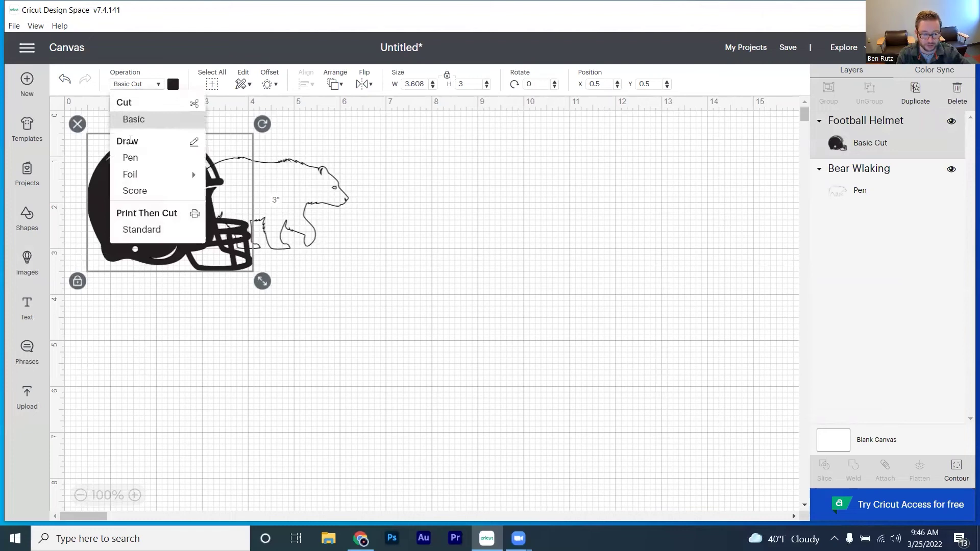
pyautogui.click(130, 157)
pyautogui.moveTo(263, 281); pyautogui.dragTo(416, 410)
pyautogui.moveTo(236, 205); pyautogui.dragTo(540, 235)
# Step: Move the bear onto the helmet, shrink it, and fit the helmet dome around it
pyautogui.moveTo(225, 189); pyautogui.dragTo(467, 247)
pyautogui.moveTo(596, 315); pyautogui.dragTo(551, 310)
pyautogui.moveTo(502, 273); pyautogui.dragTo(486, 256)
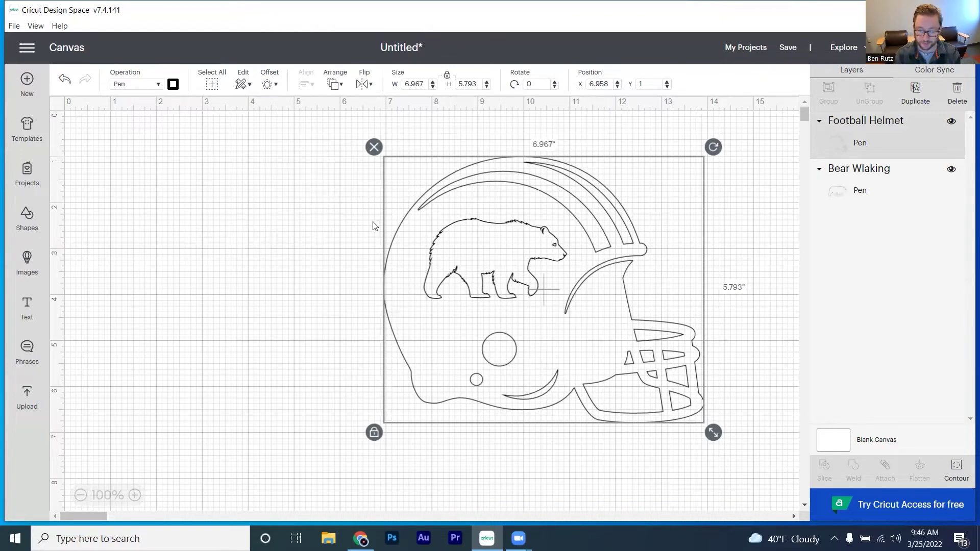
pyautogui.click(159, 230)
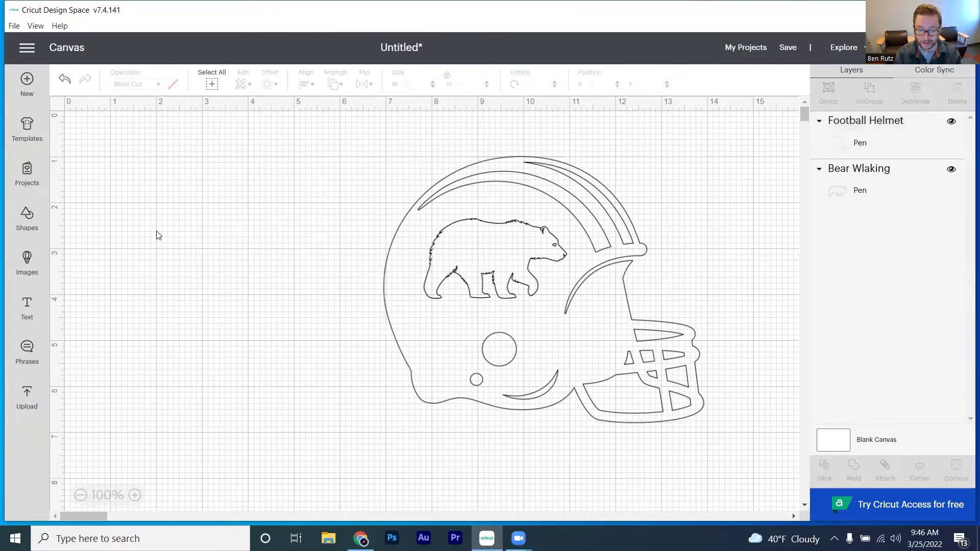
# Step: Add 'Game Time' text as a Pen layer and place it below the helmet
pyautogui.click(27, 307)
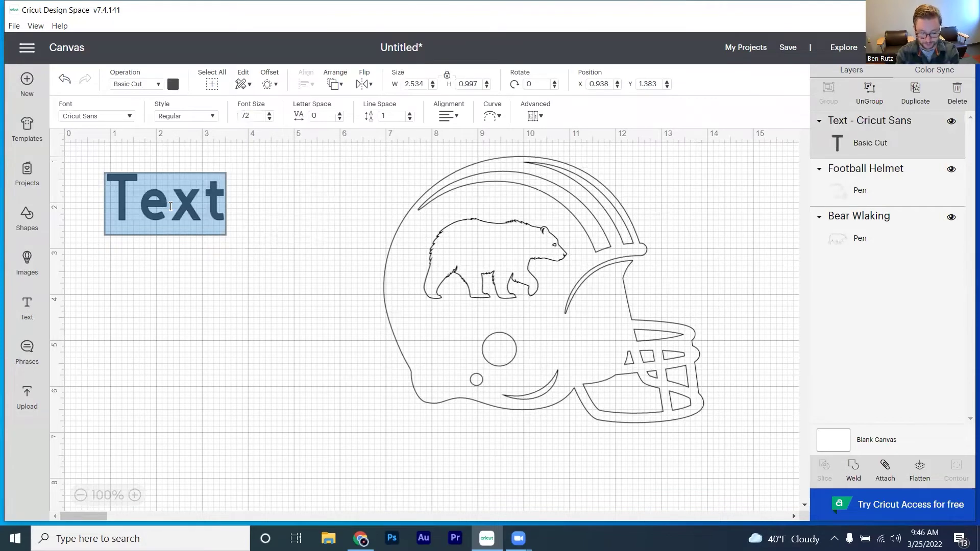
pyautogui.write('Game Tim')
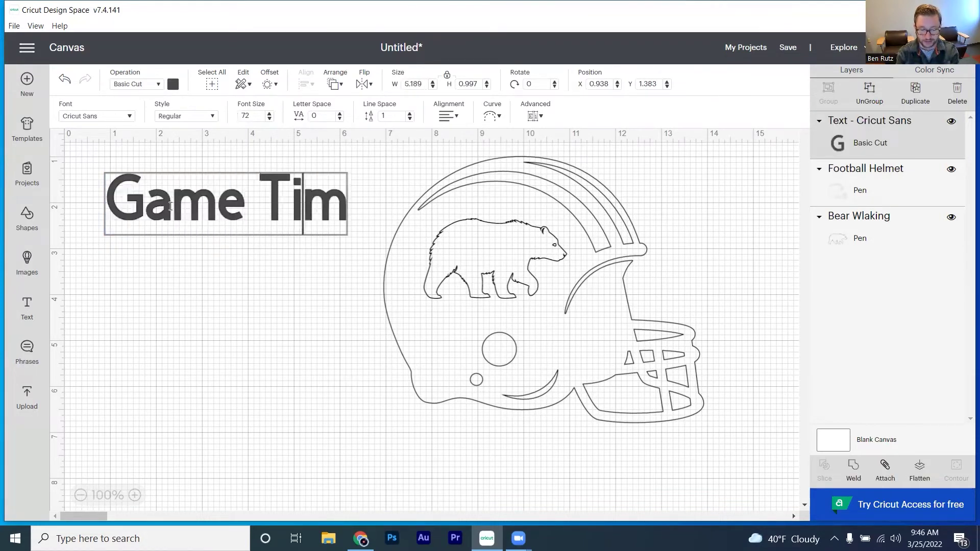
pyautogui.write('e')
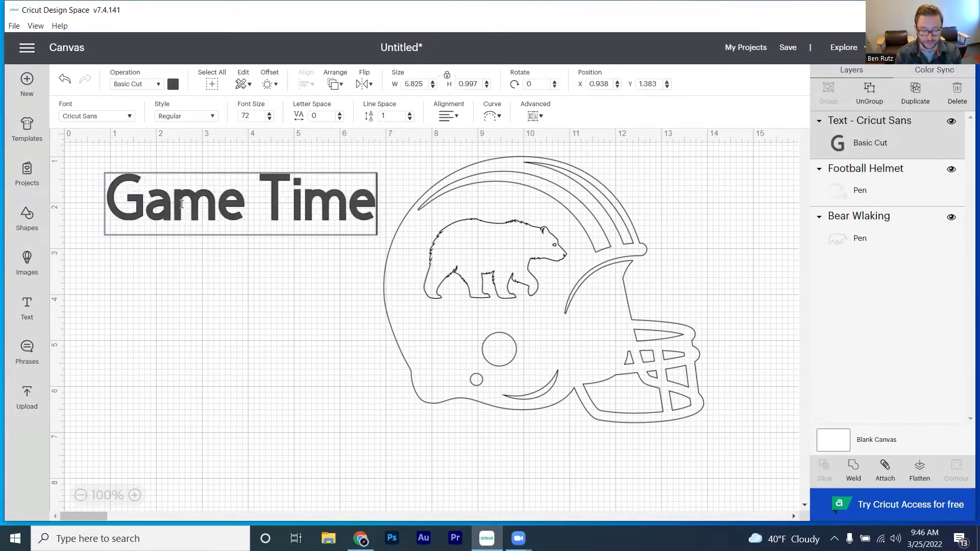
pyautogui.click(156, 88)
pyautogui.click(133, 159)
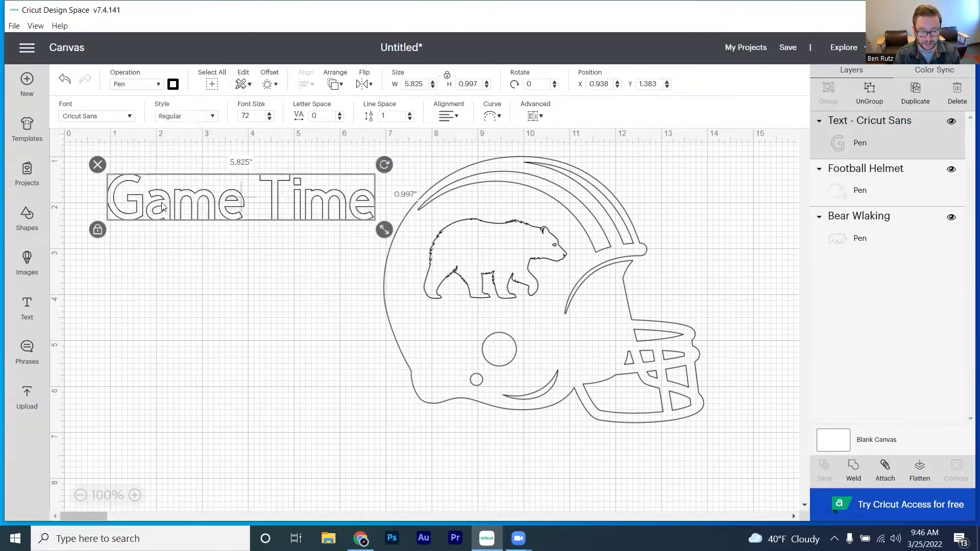
pyautogui.moveTo(162, 206); pyautogui.dragTo(465, 464)
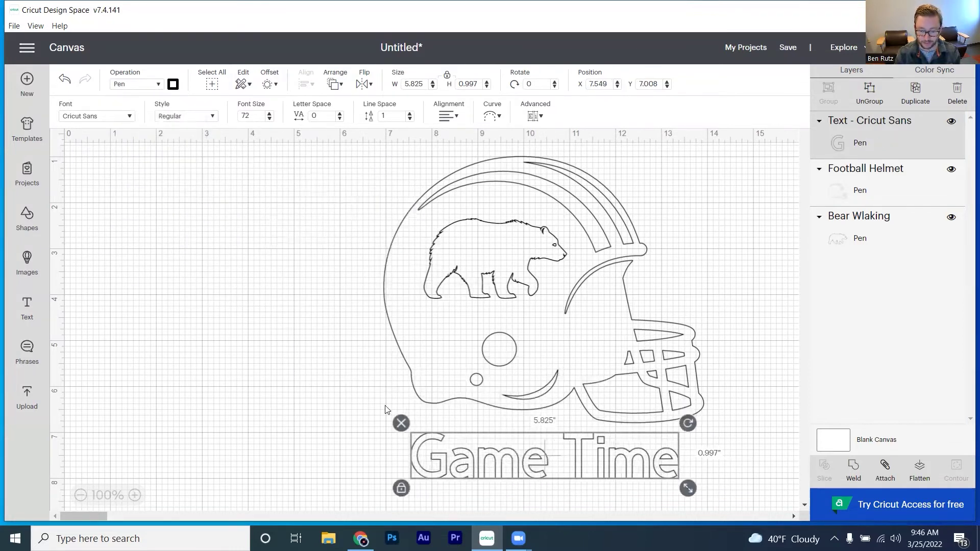
pyautogui.click(280, 343)
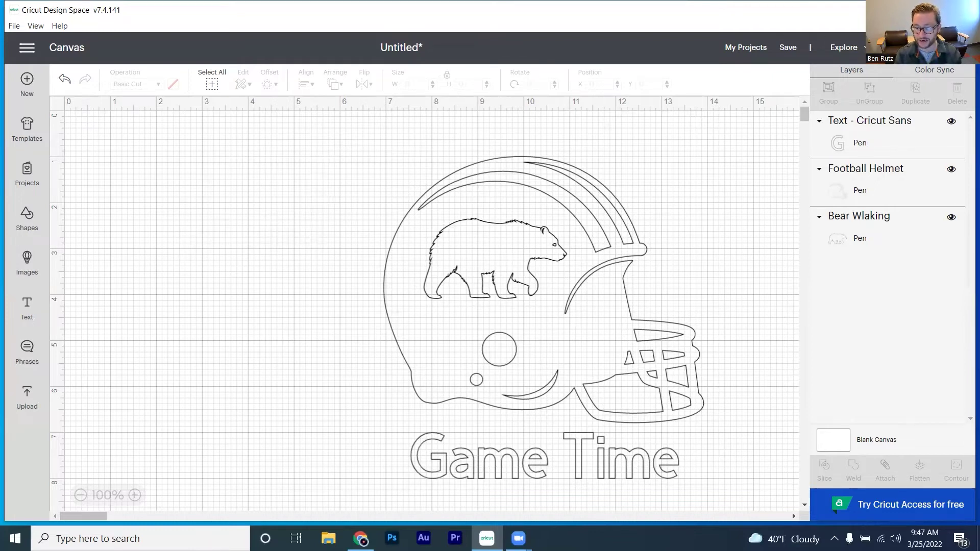
# Step: Send the design to the Prepare mat and arrange the bear inside the helmet, with Game Time centred below
pyautogui.click(913, 47)
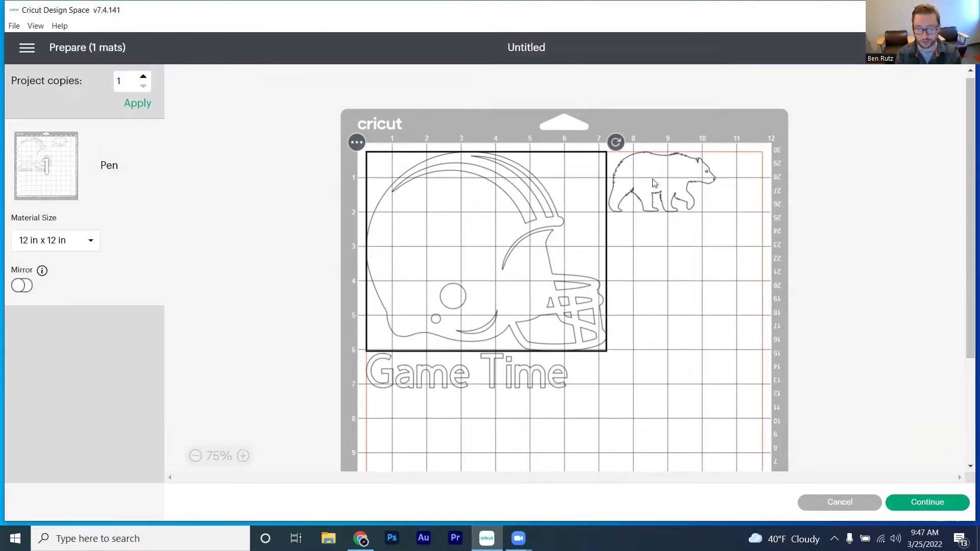
pyautogui.moveTo(657, 204); pyautogui.dragTo(435, 224)
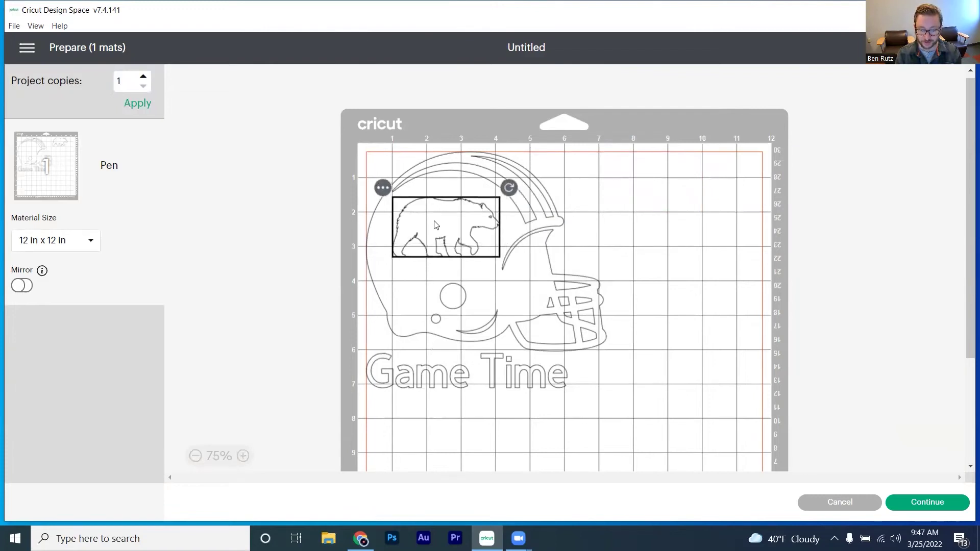
pyautogui.moveTo(440, 376); pyautogui.dragTo(468, 383)
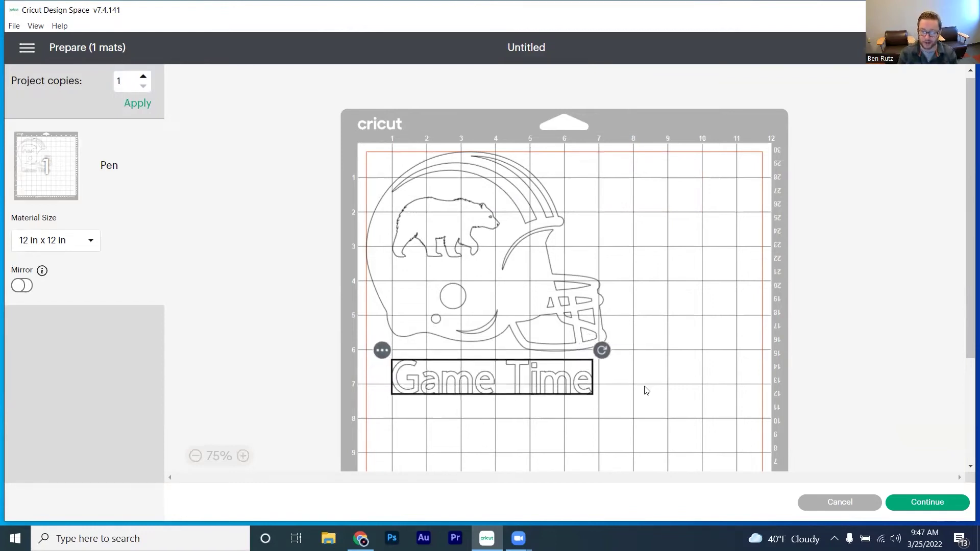
pyautogui.moveTo(525, 265); pyautogui.dragTo(617, 279)
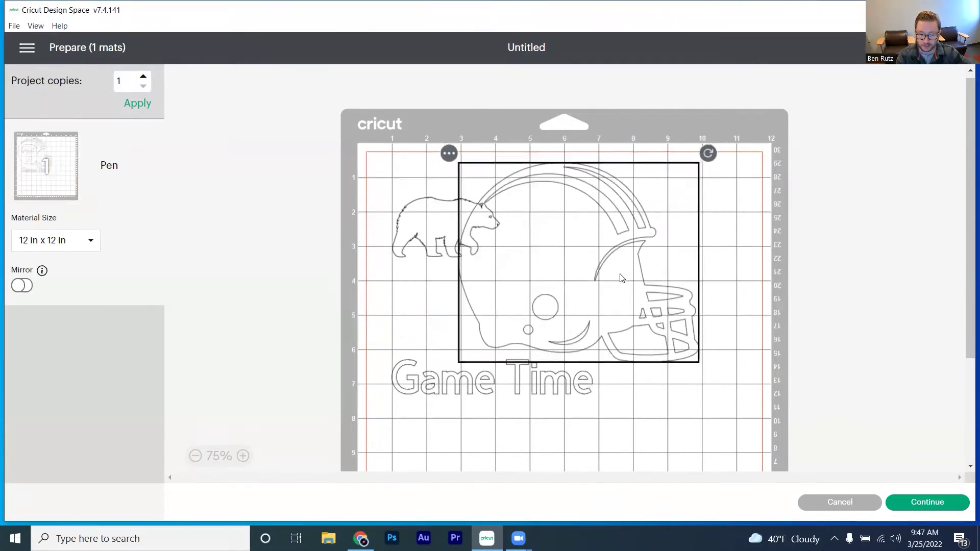
pyautogui.moveTo(439, 228); pyautogui.dragTo(531, 235)
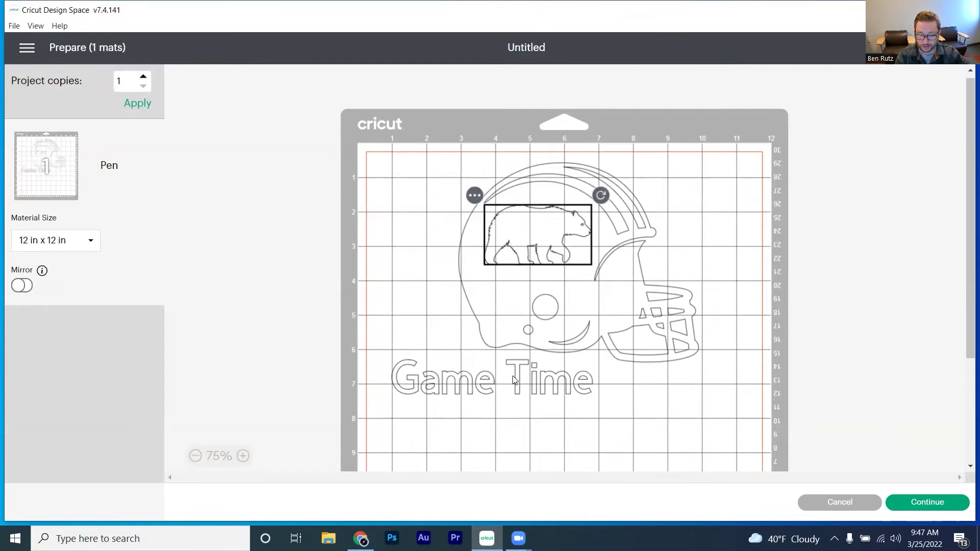
pyautogui.moveTo(511, 376); pyautogui.dragTo(608, 389)
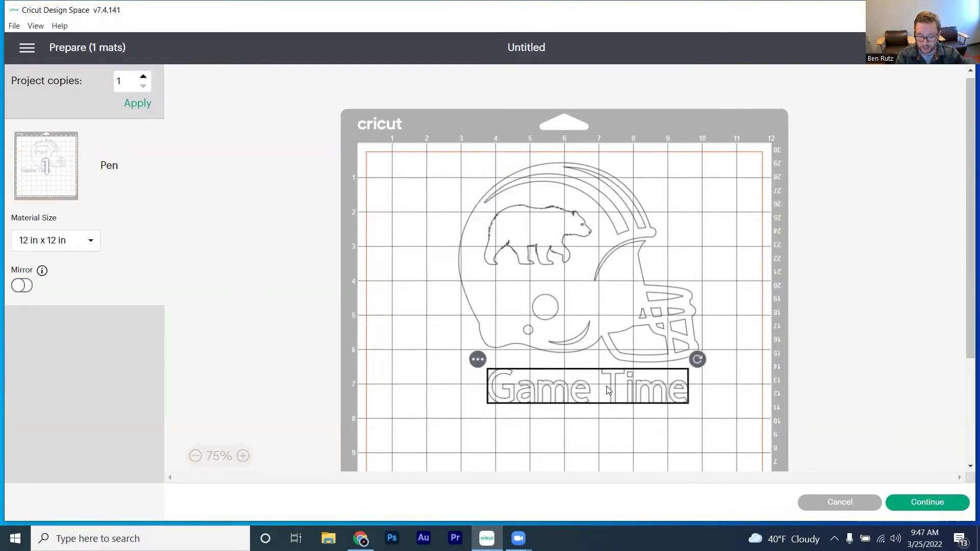
pyautogui.click(418, 329)
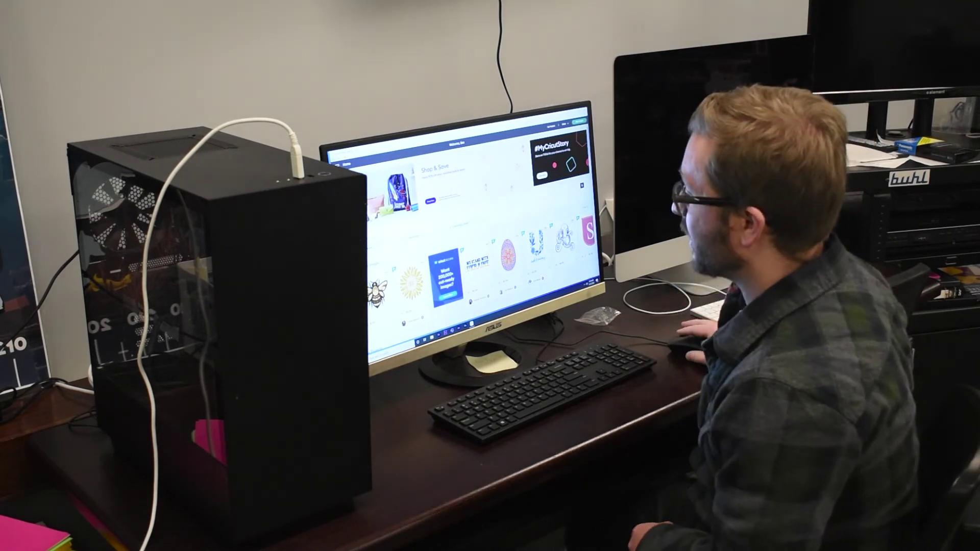
# Step: Open the Cricut Drawing 1 project from Home and start Make It
pyautogui.scroll(-3, 474, 230)
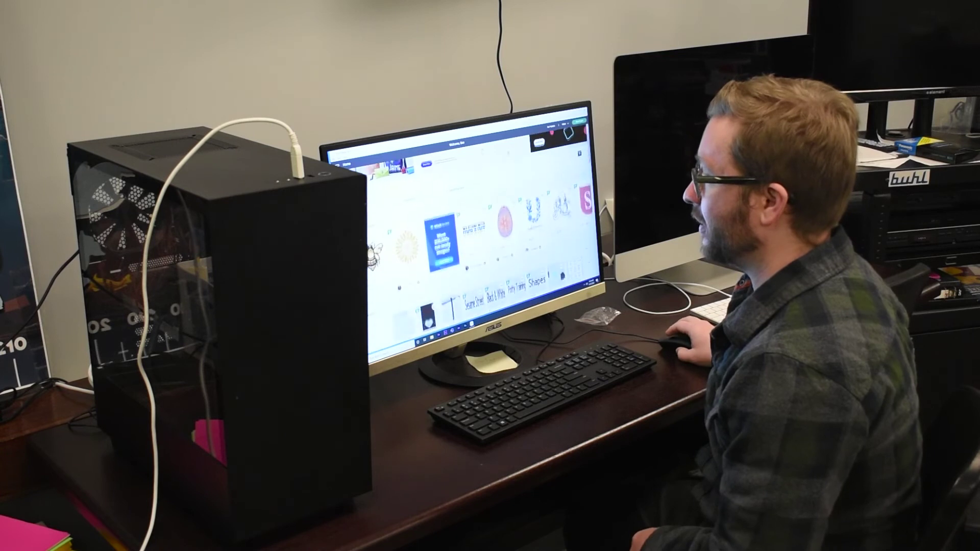
pyautogui.scroll(-2, 475, 230)
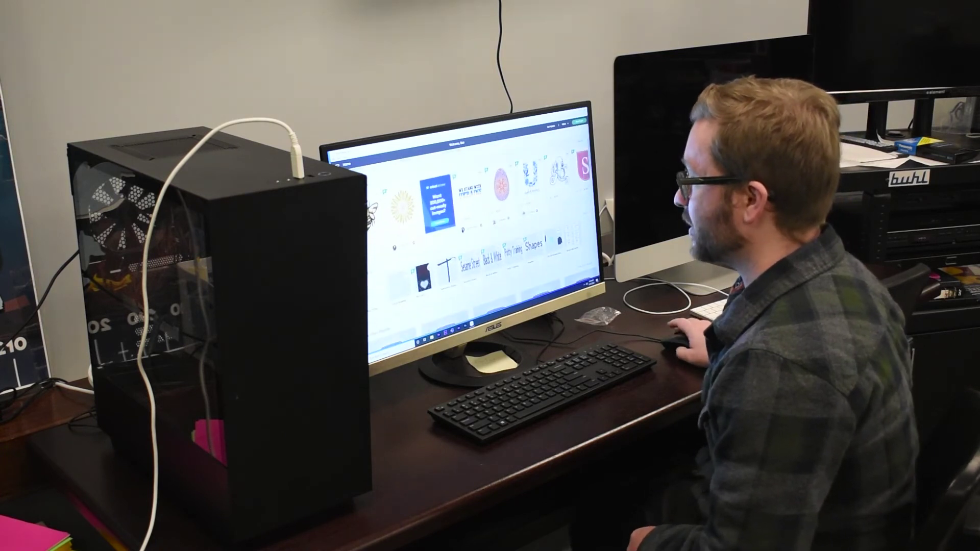
pyautogui.click(399, 285)
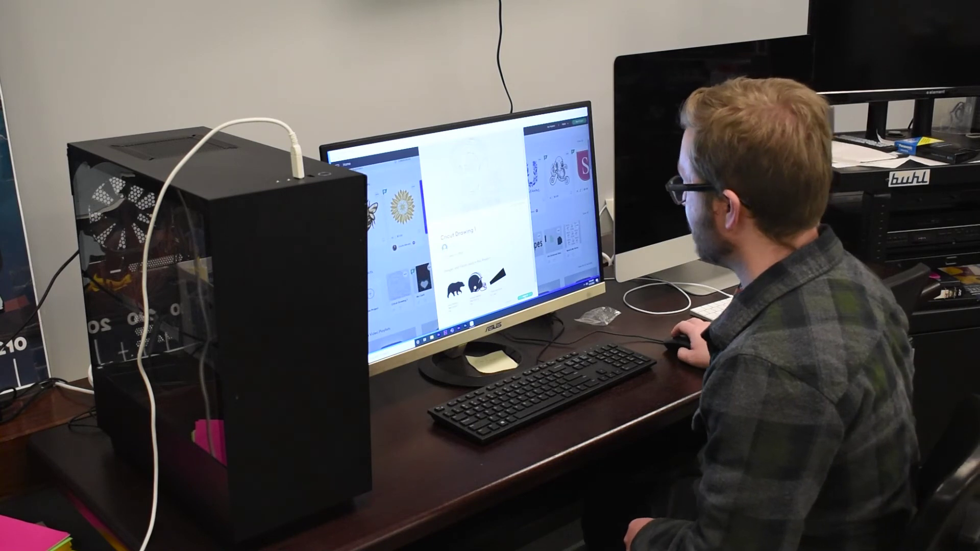
pyautogui.click(522, 294)
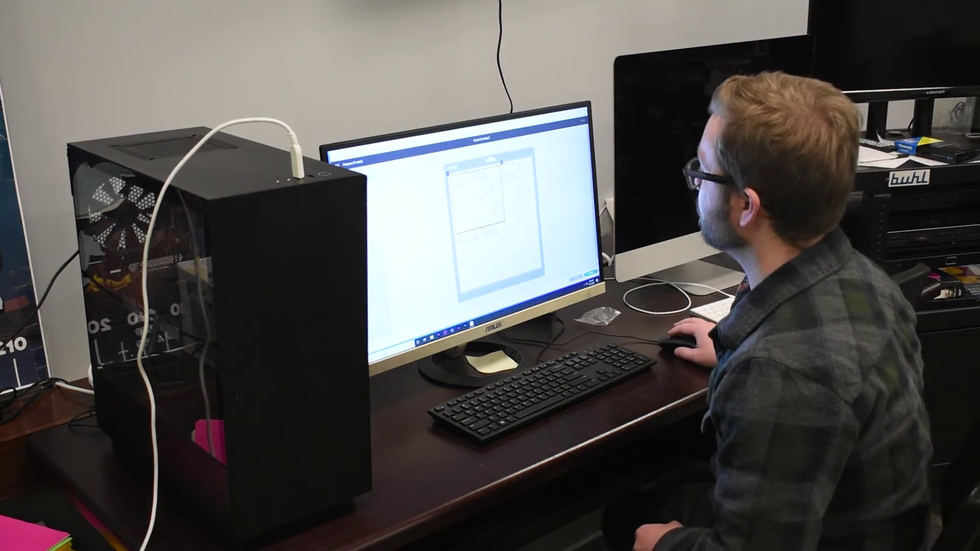
# Step: Nudge the helmet and bear design slightly to the right on the mat
pyautogui.moveTo(477, 203); pyautogui.dragTo(483, 199)
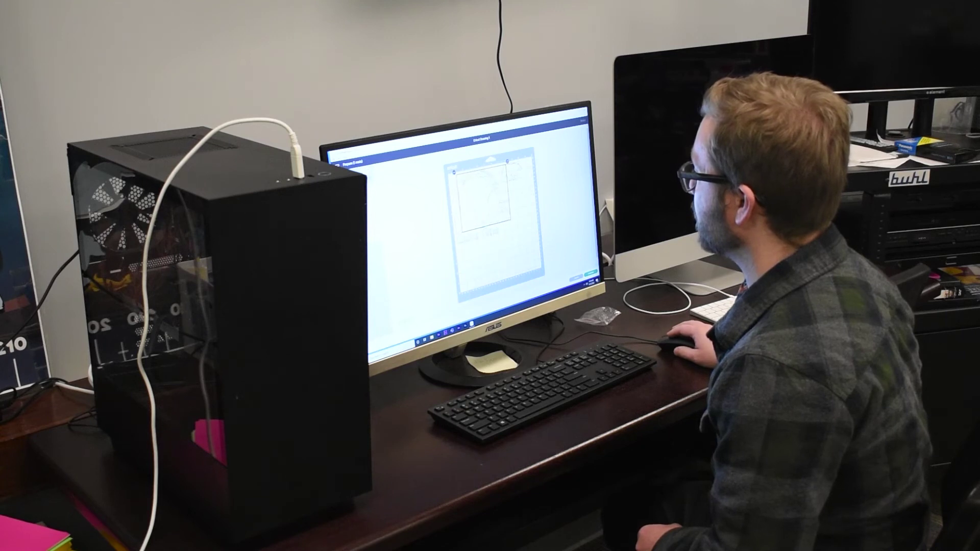